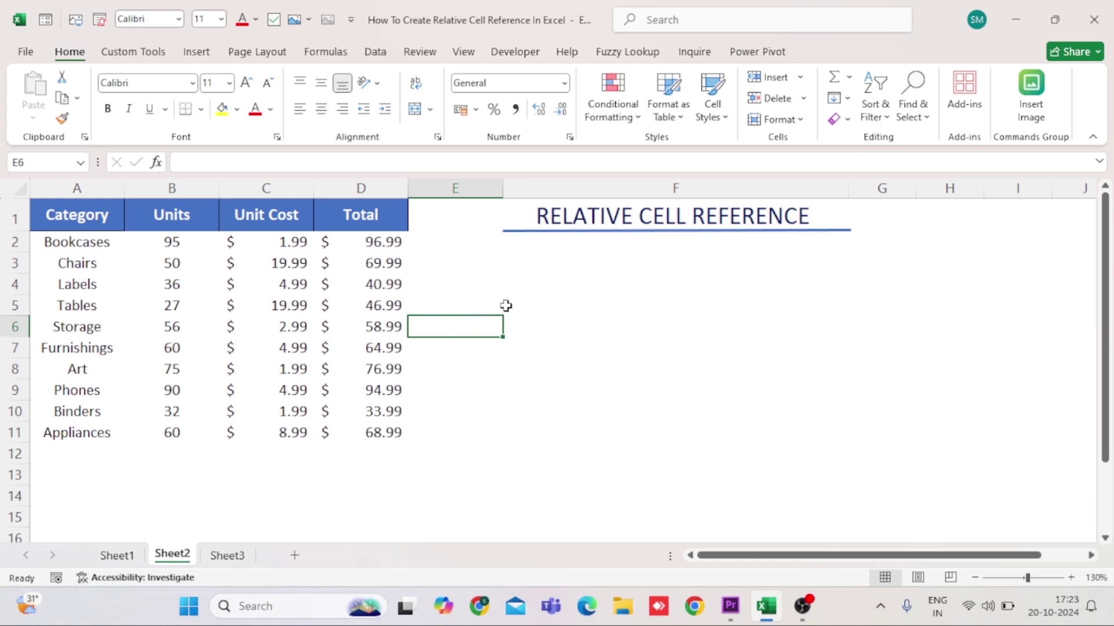
Step: Review the RELATIVE CELL REFERENCE sales table on Sheet2, briefly glancing at the empty Sheet3
click(524, 217)
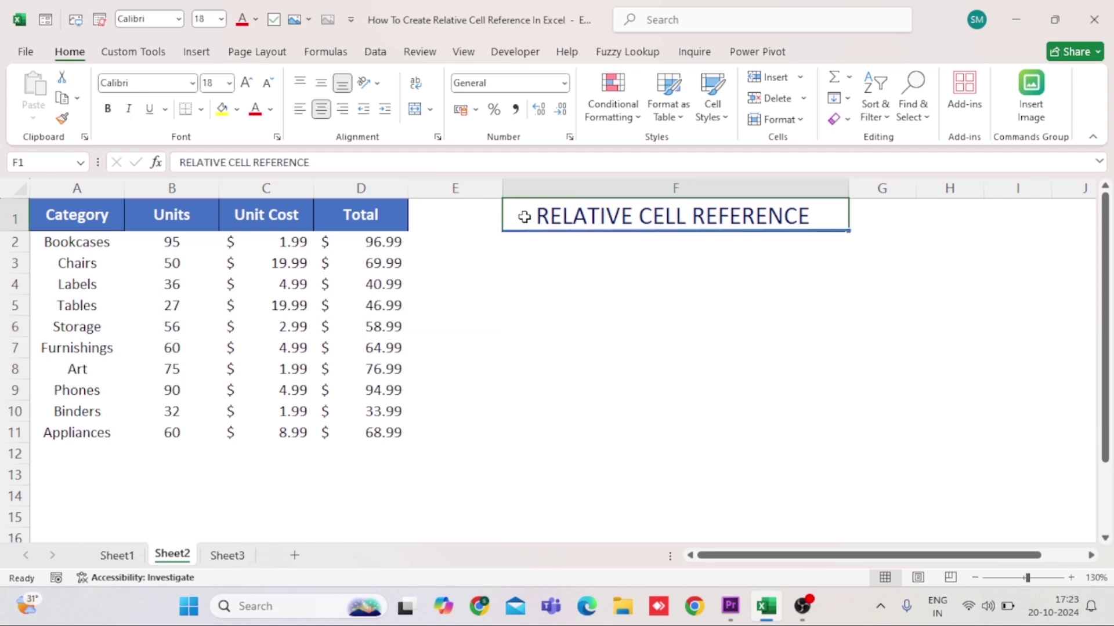
click(468, 247)
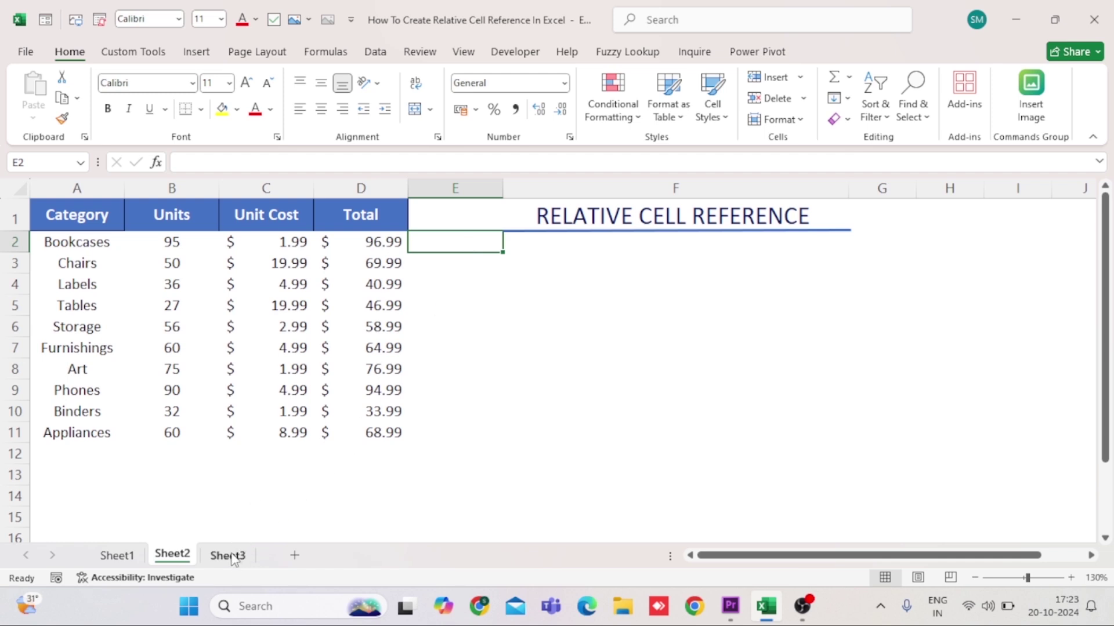
click(161, 390)
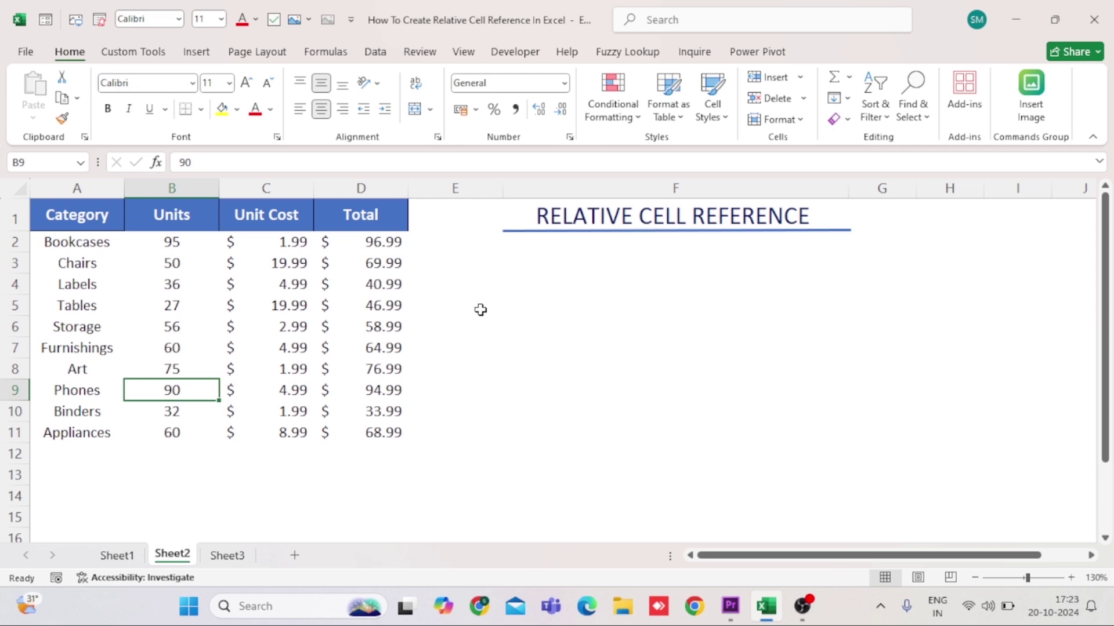
click(518, 212)
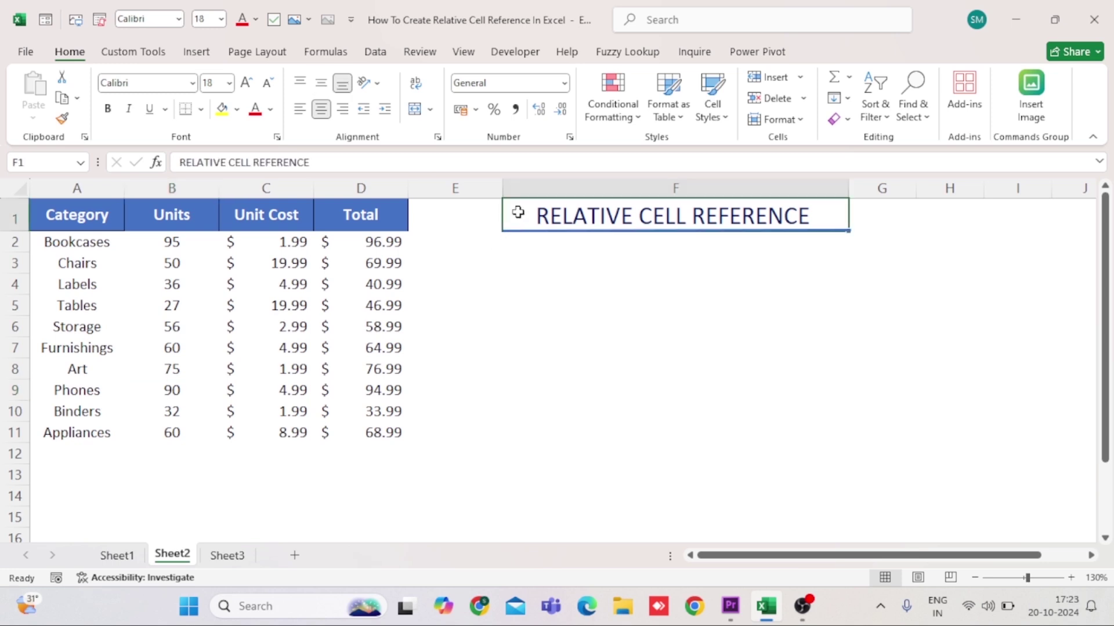
click(473, 277)
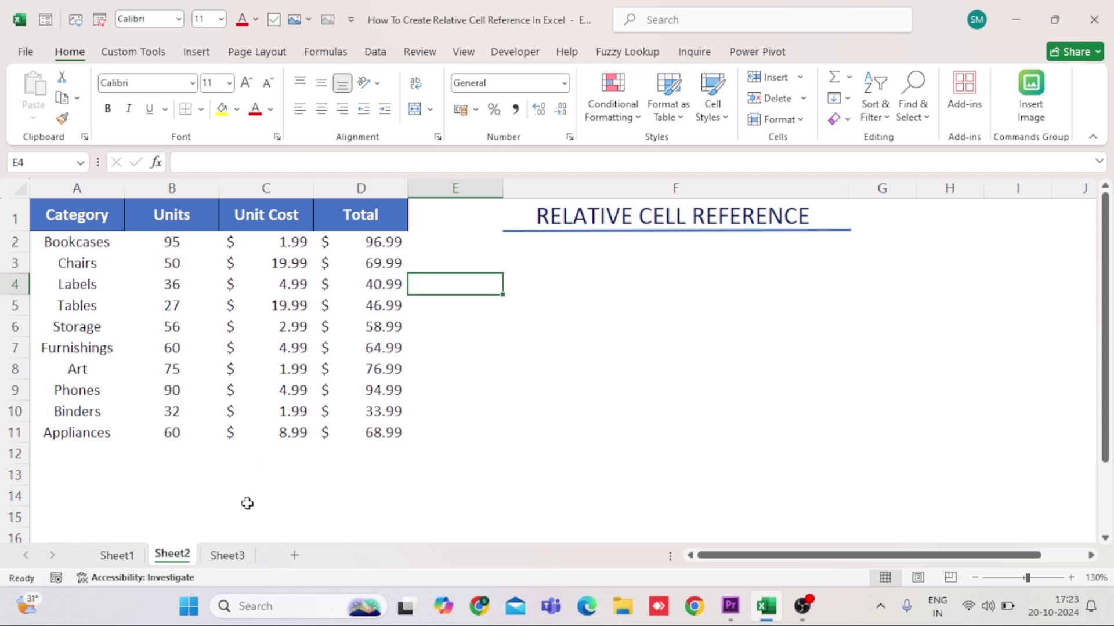
click(242, 471)
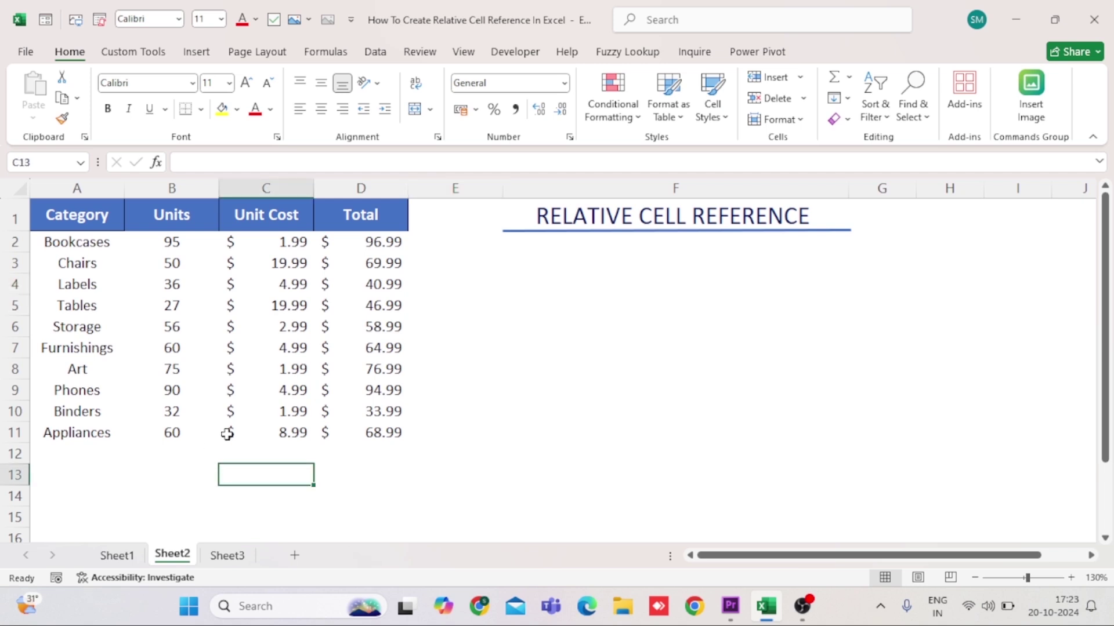
click(227, 556)
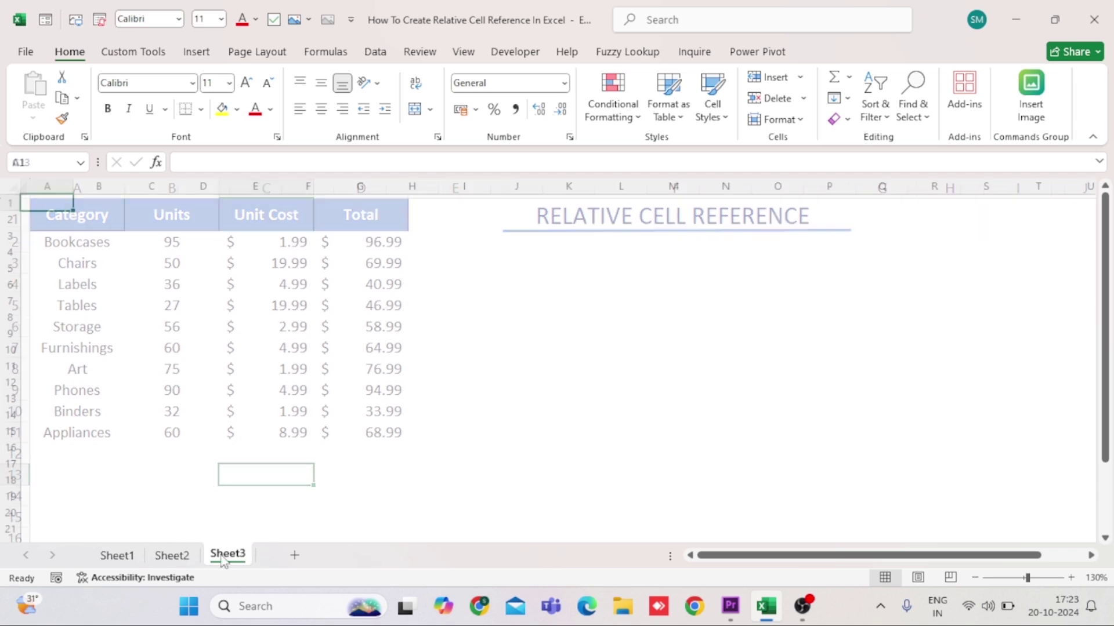
click(172, 556)
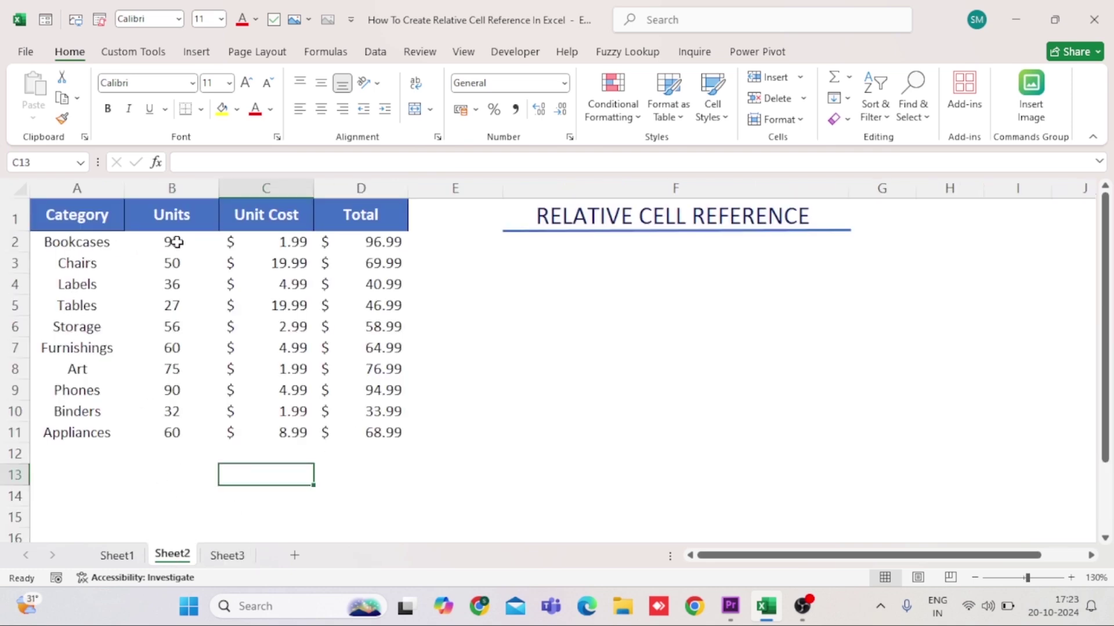
Step: Inspect the Bookcases Total formula in D2, highlighting its B2 and C2 references, leaving it unchanged
click(176, 242)
click(268, 235)
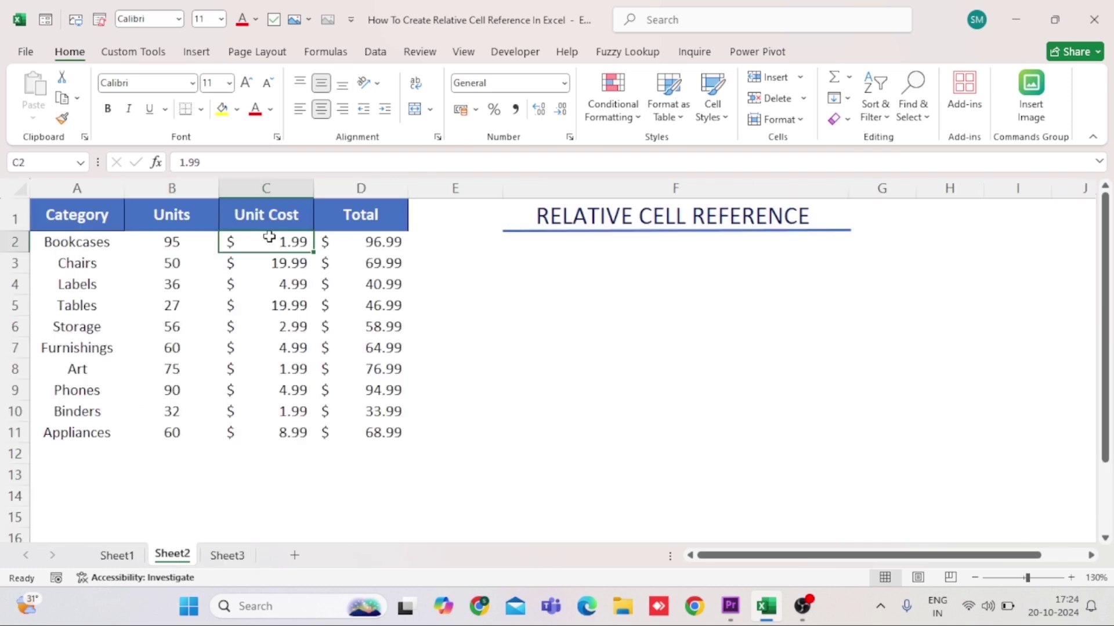
click(347, 243)
double_click(326, 242)
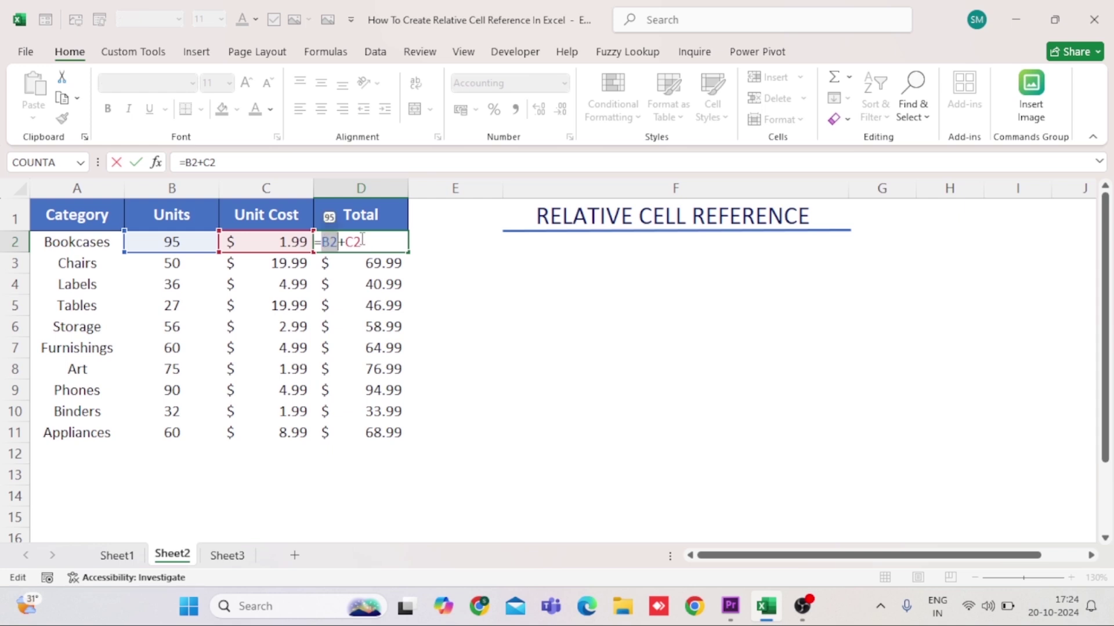
drag(346, 242, 361, 241)
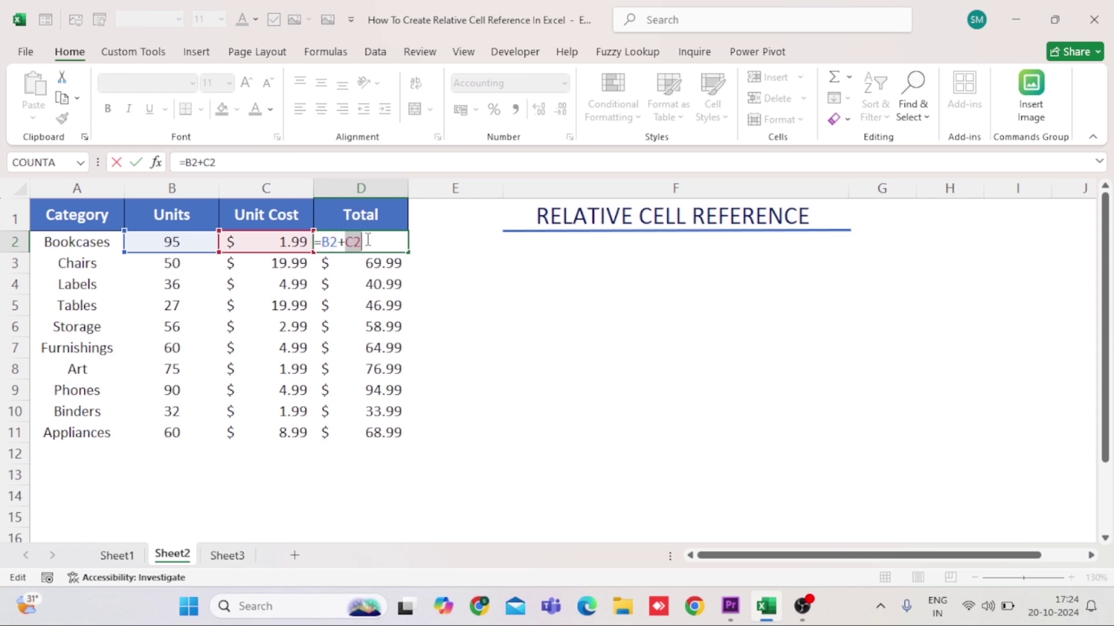
click(391, 239)
double_click(325, 242)
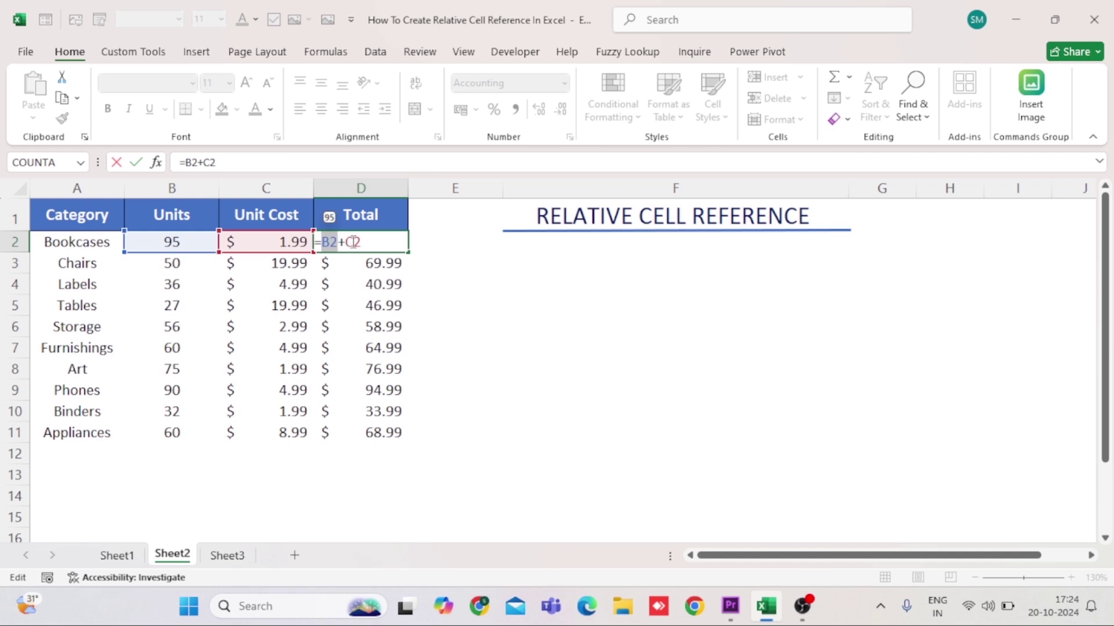
click(353, 242)
click(366, 242)
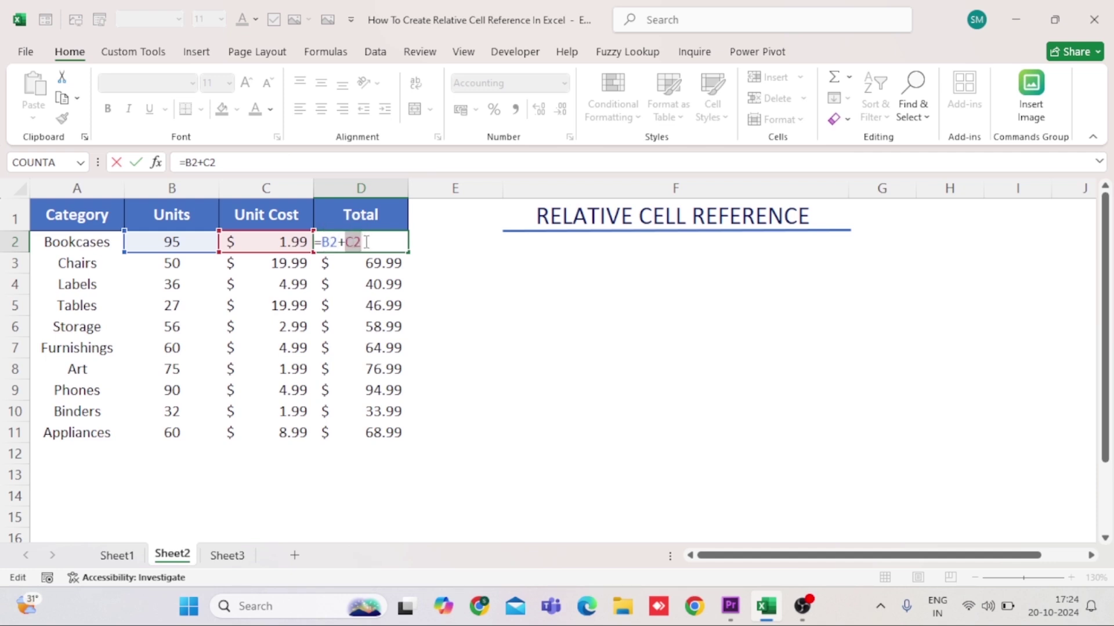
key(Return)
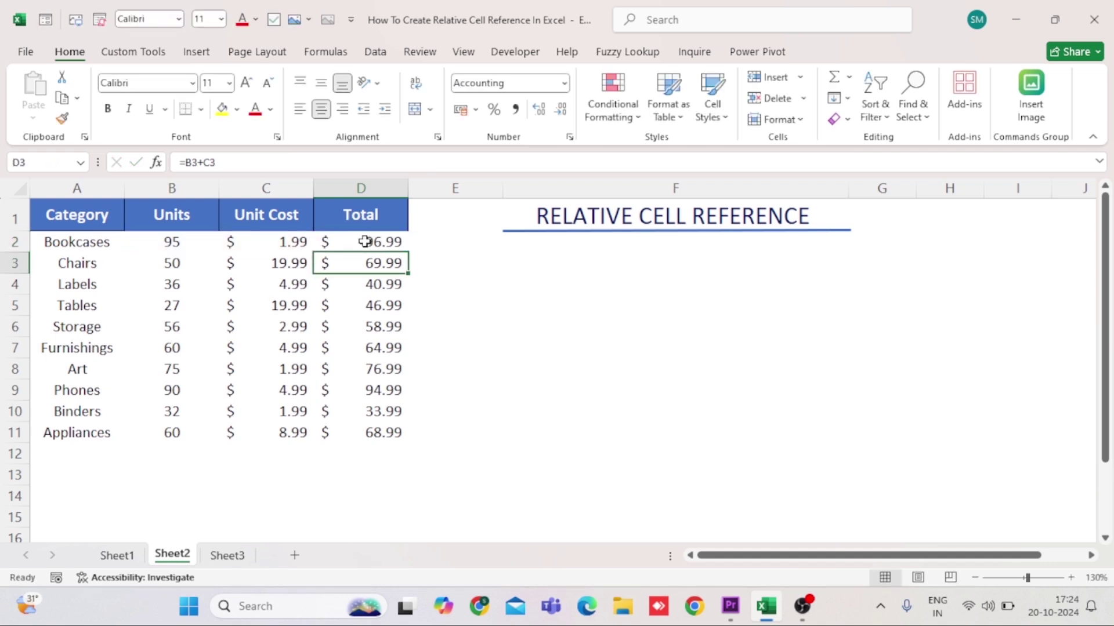
Step: Select the Total column D1:D11 and copy it
click(334, 242)
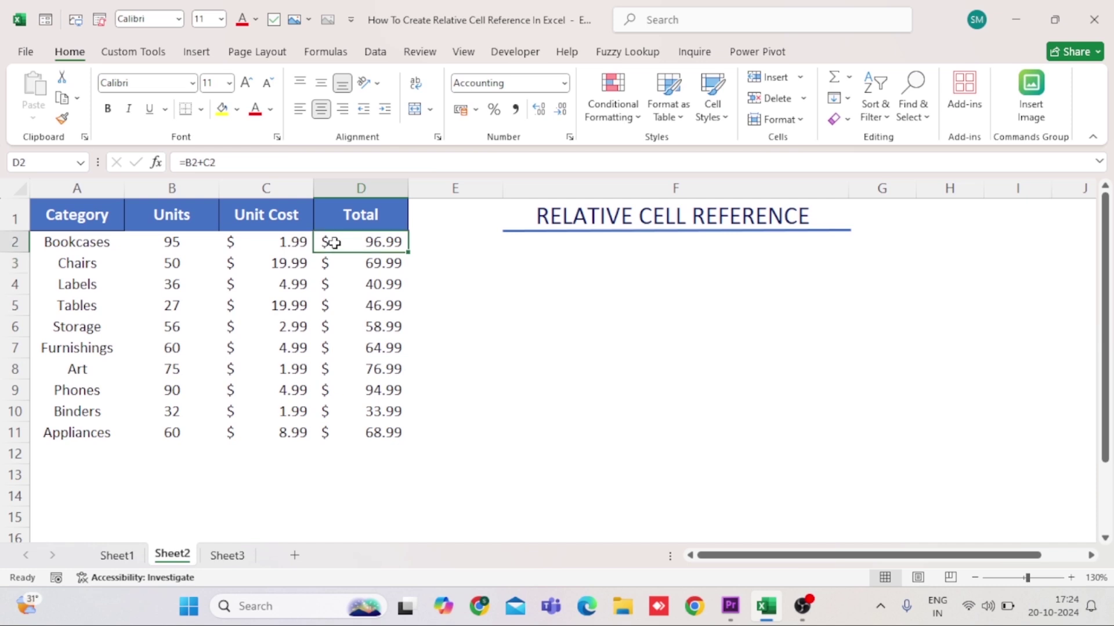
click(361, 204)
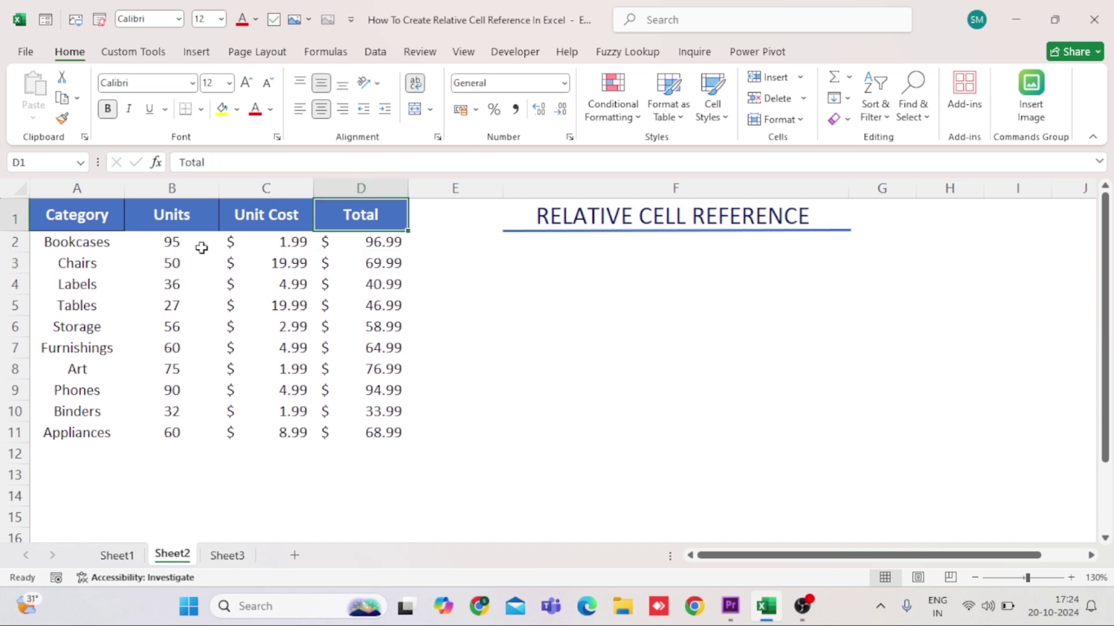
click(112, 246)
click(154, 242)
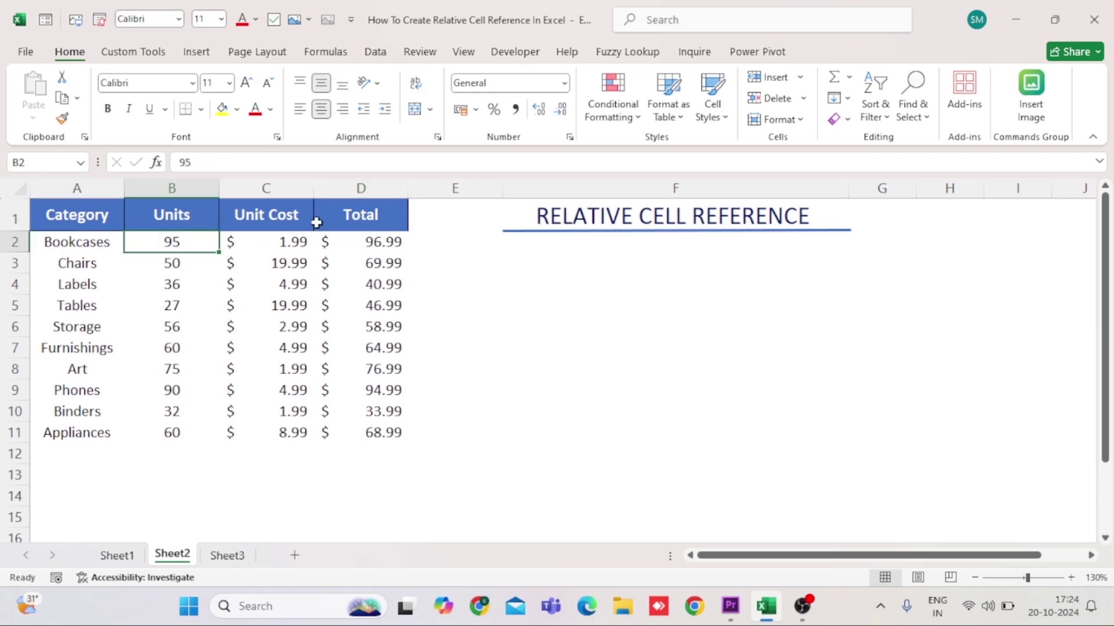
click(364, 245)
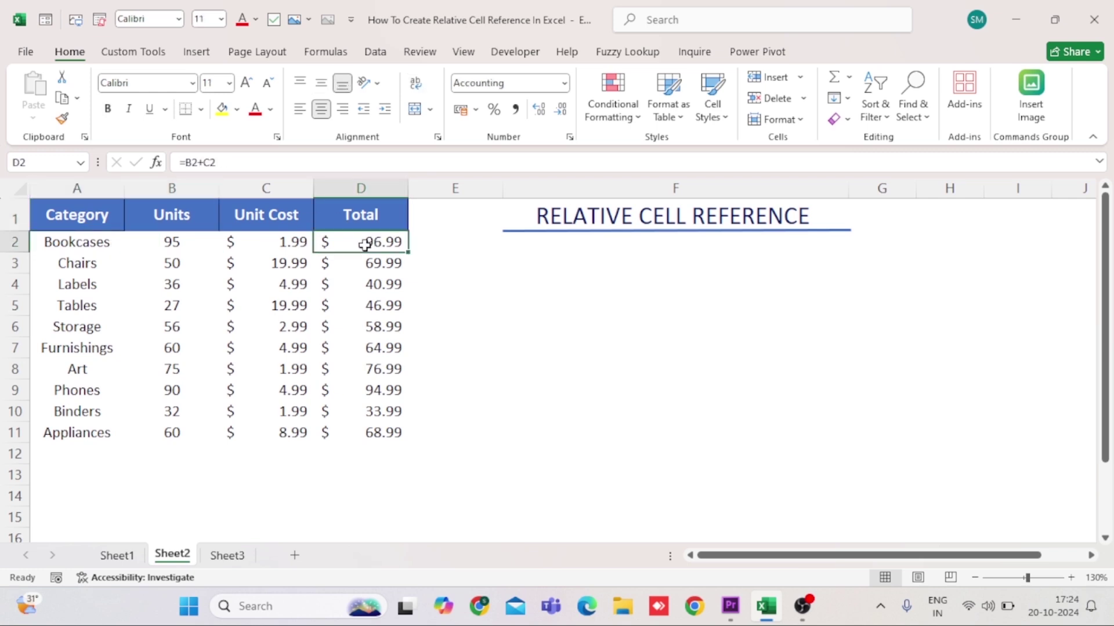
click(354, 204)
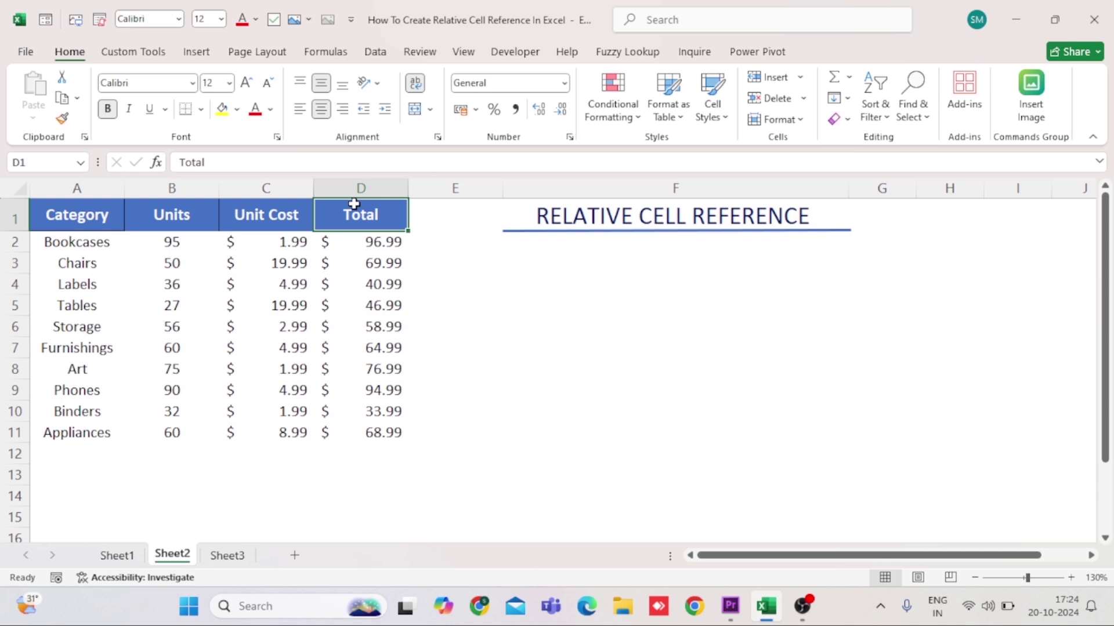
key(ctrl+shift+Down)
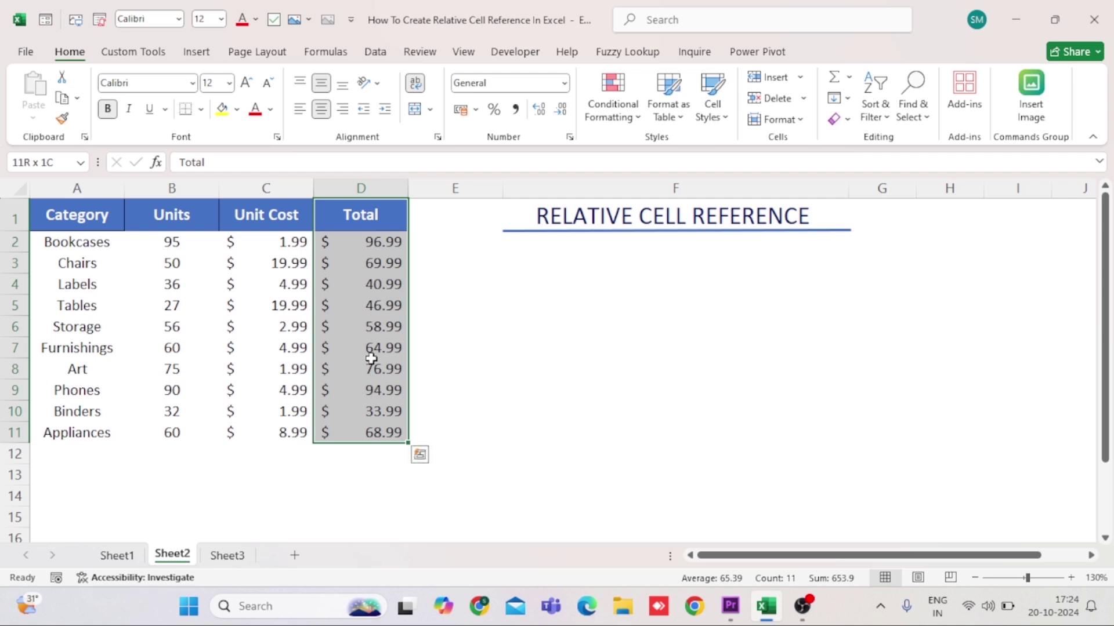
key(ctrl+c)
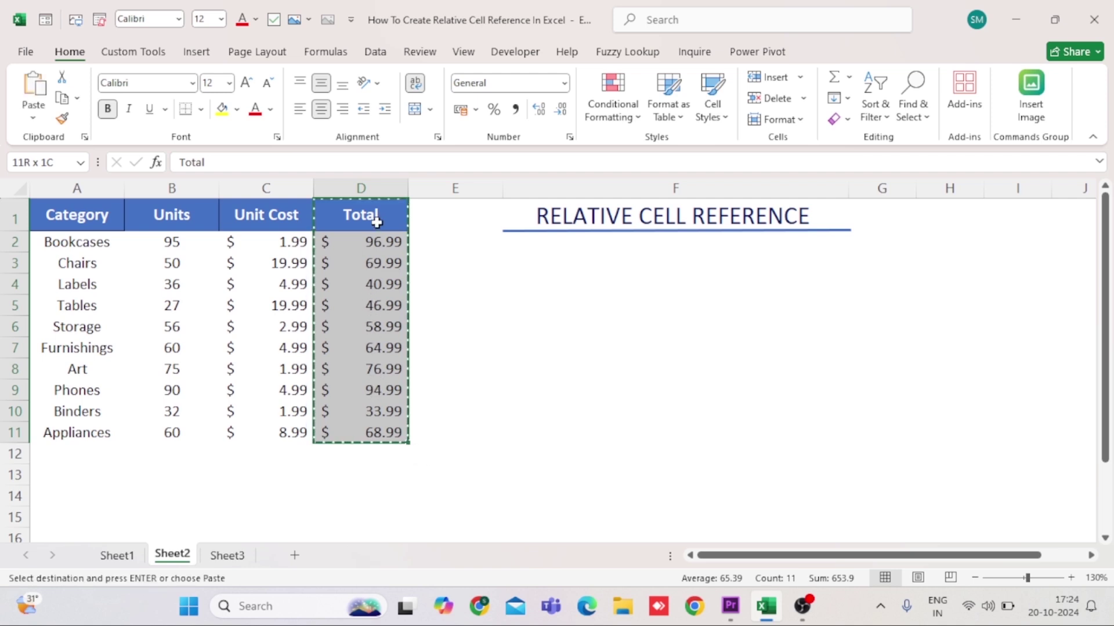
Step: Paste the Total column into E1 and inspect E2's shifted formula =C2+D2
click(428, 221)
key(ctrl+v)
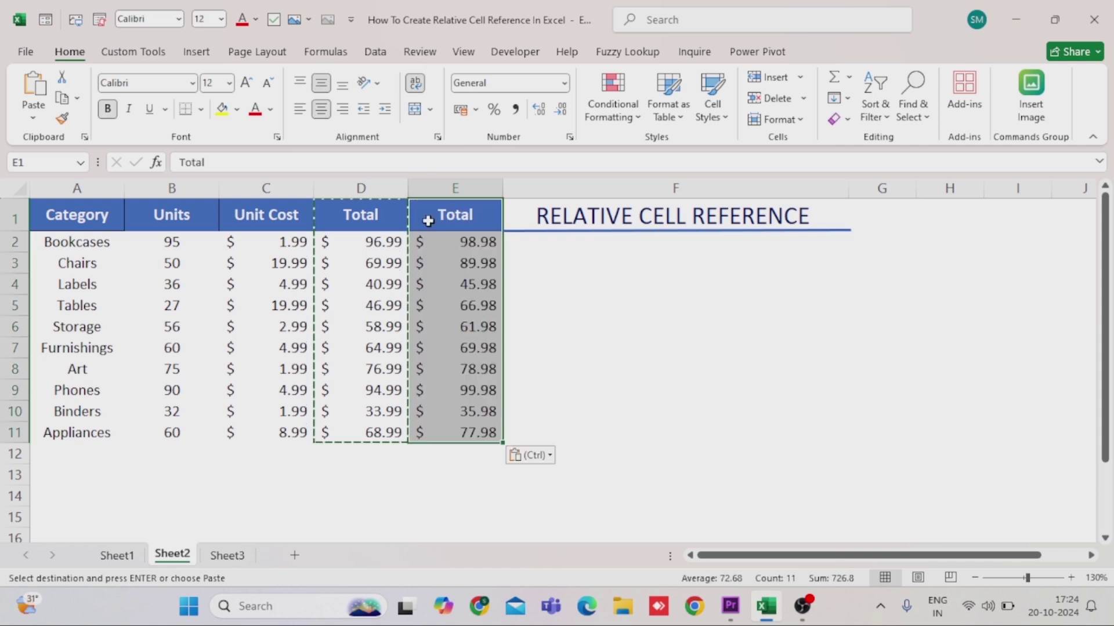
key(Escape)
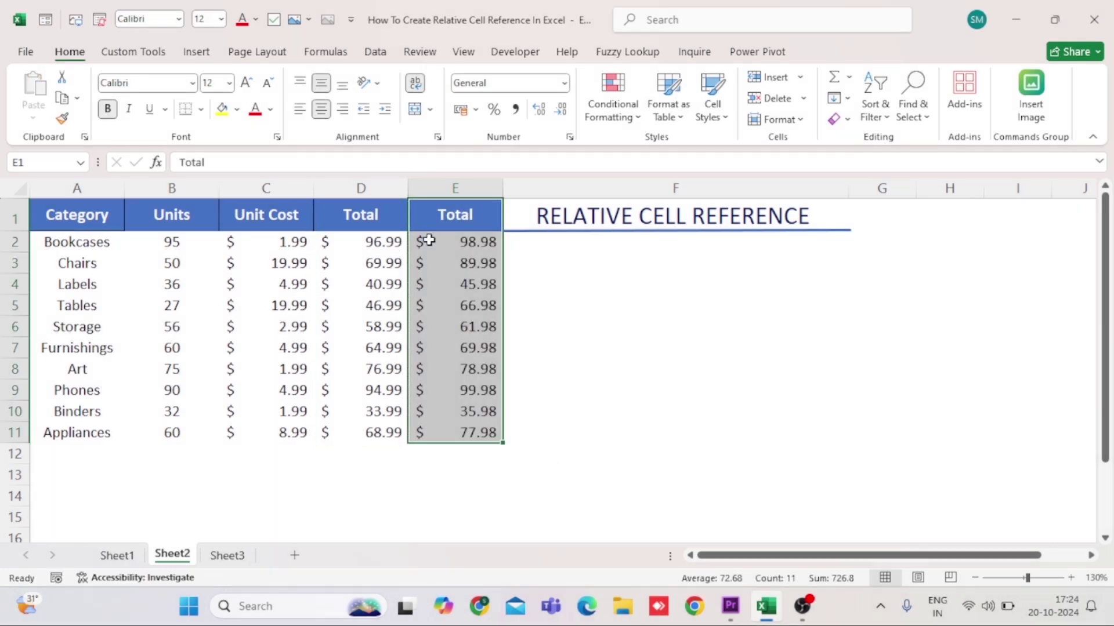
double_click(428, 241)
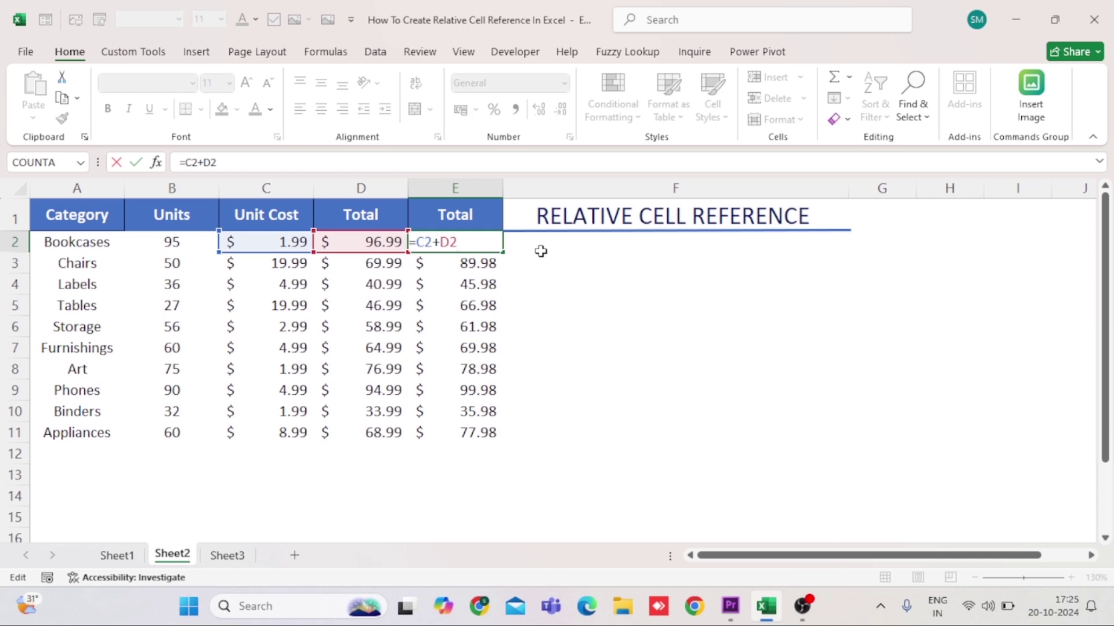
click(541, 251)
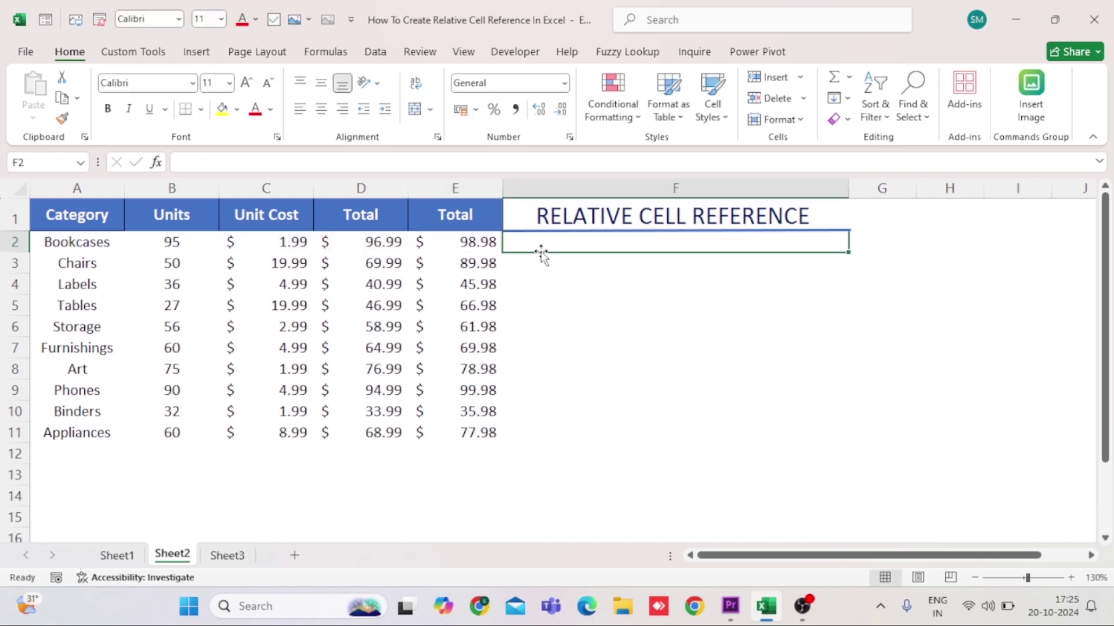
double_click(481, 241)
click(537, 257)
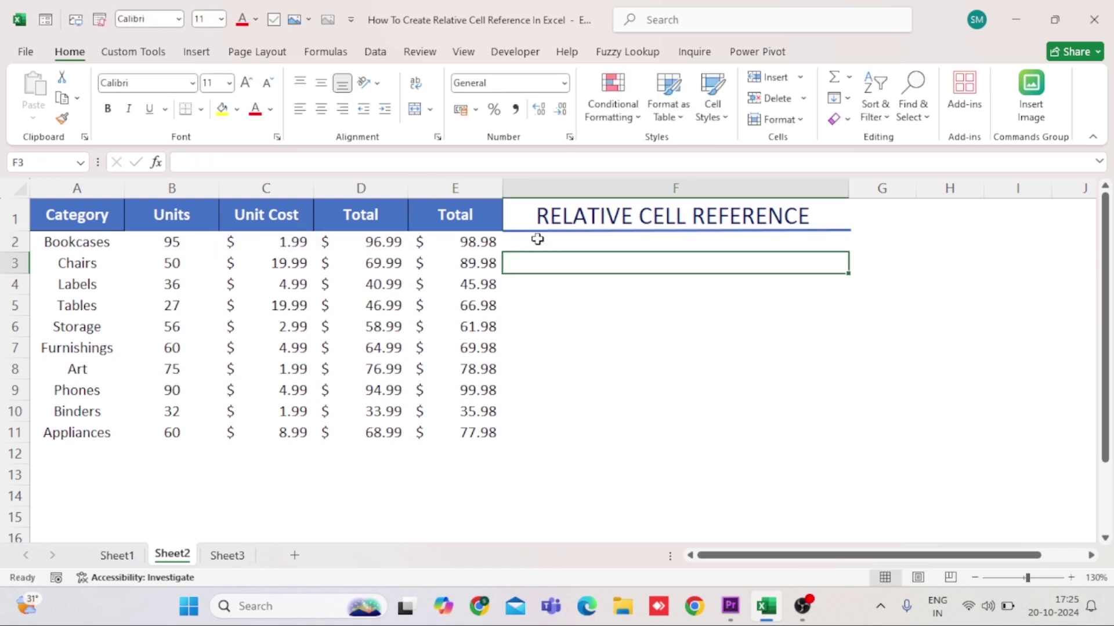
click(518, 315)
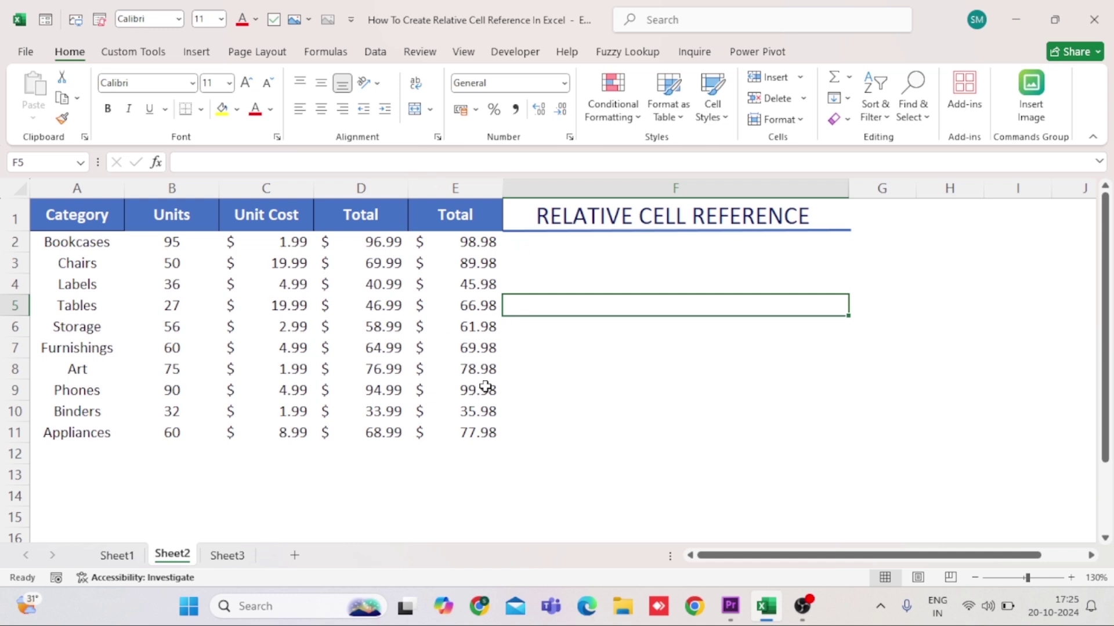
double_click(405, 243)
double_click(476, 242)
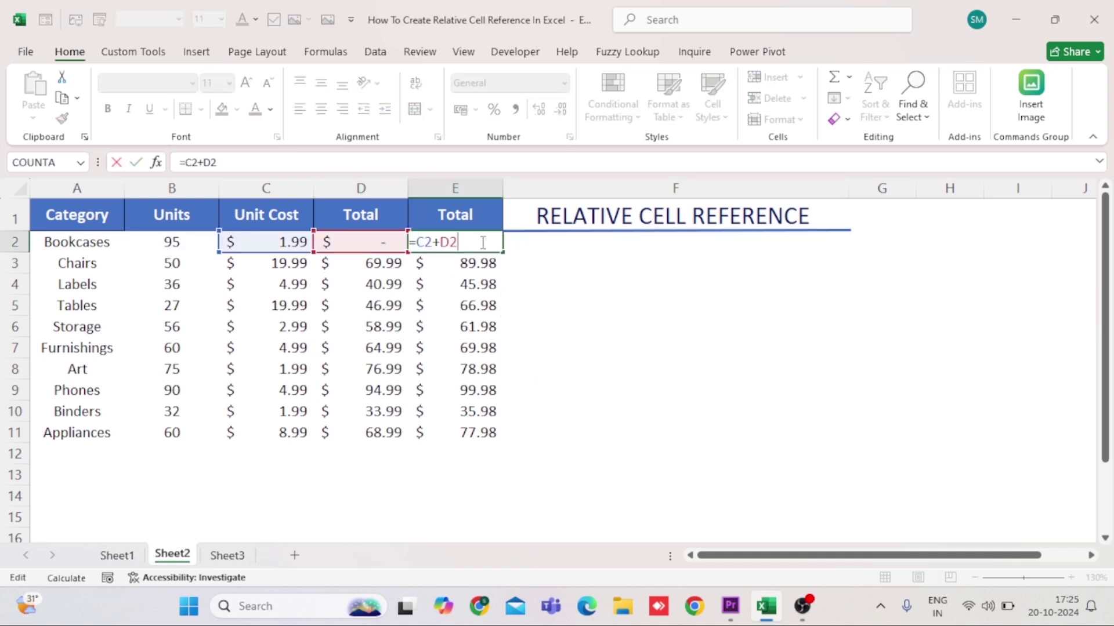
key(ctrl+Return)
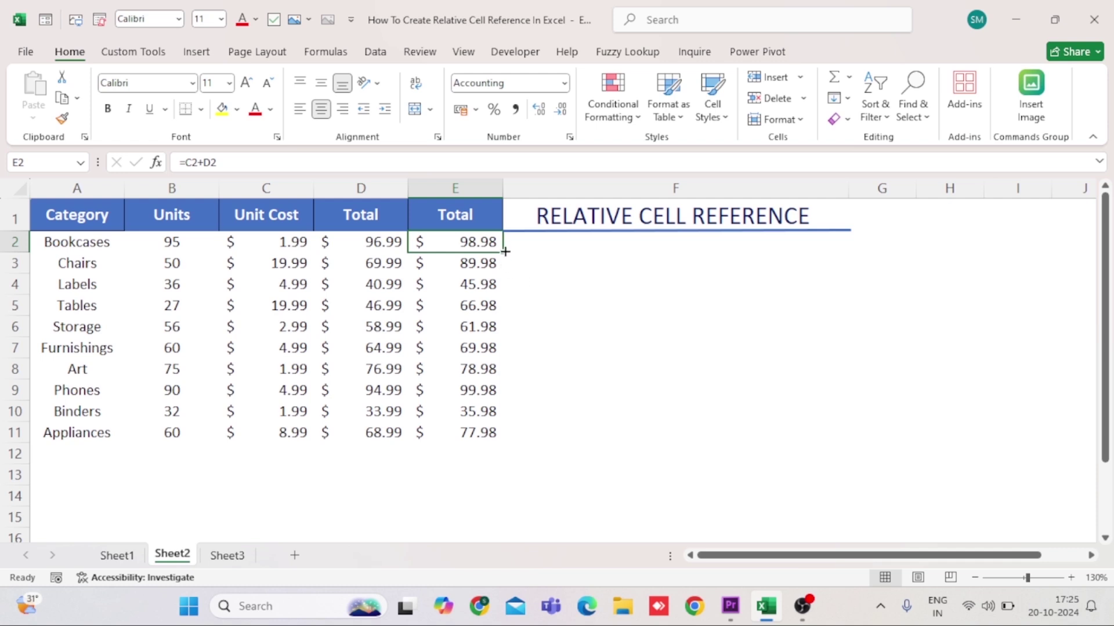
click(526, 253)
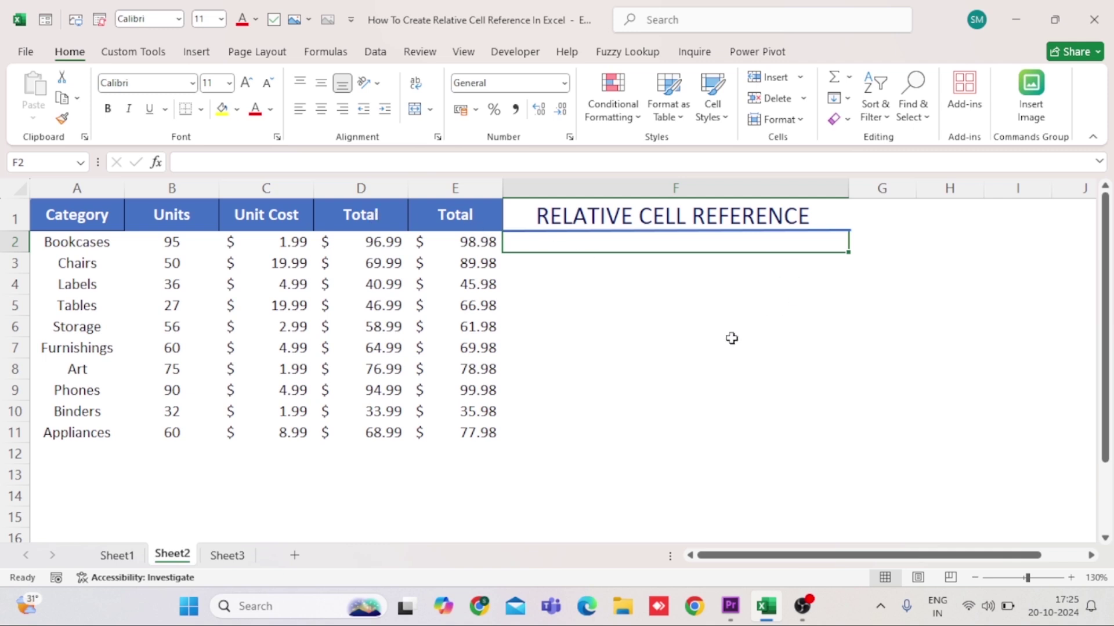
click(678, 269)
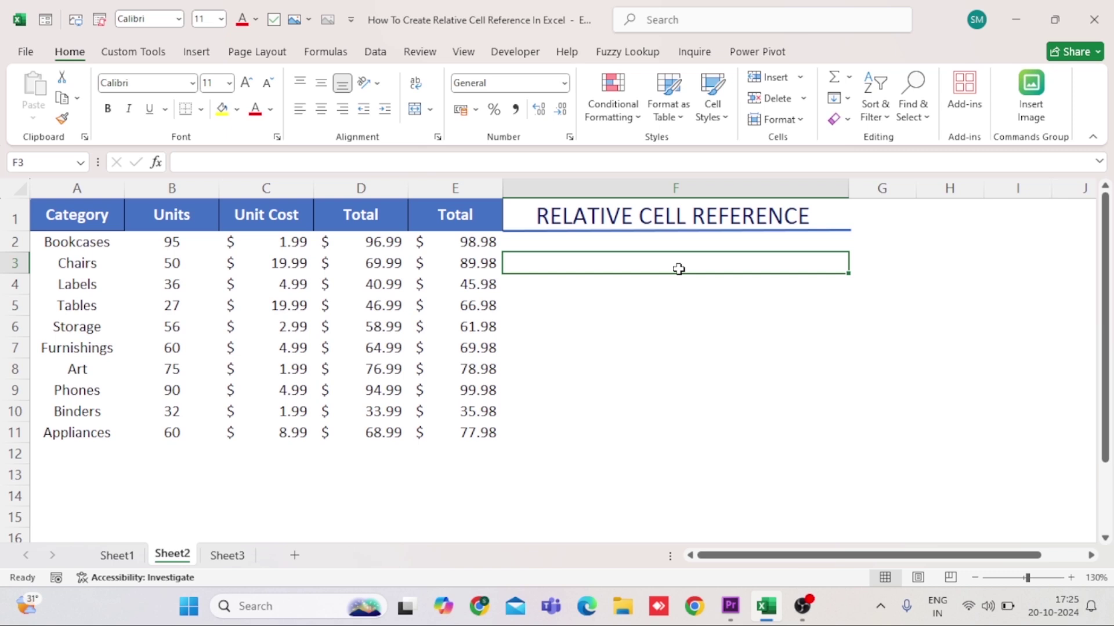
click(687, 218)
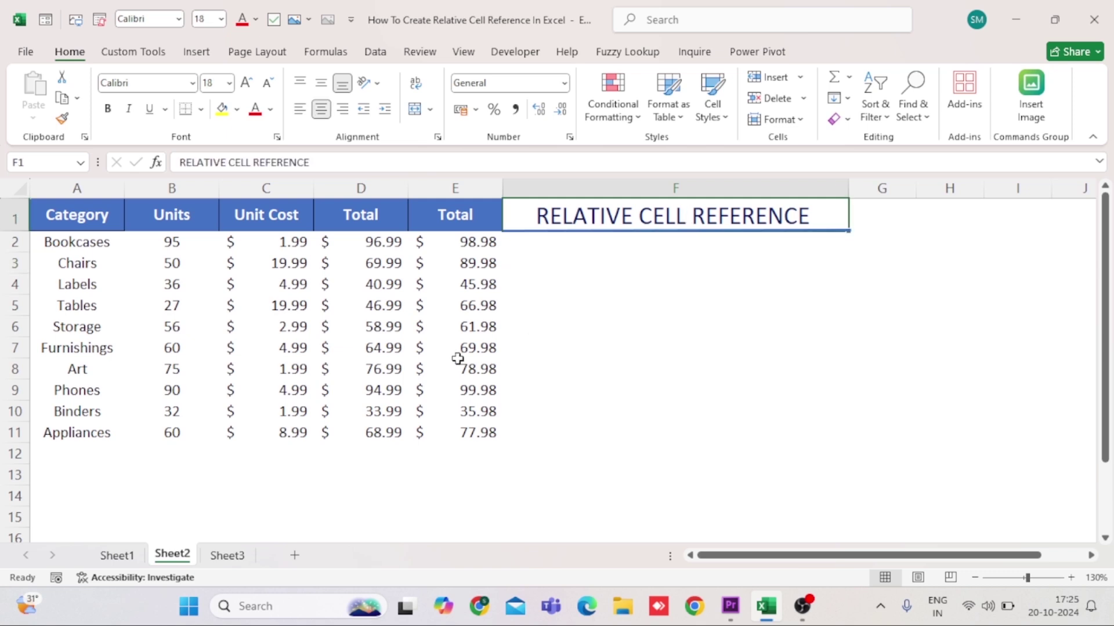
click(461, 244)
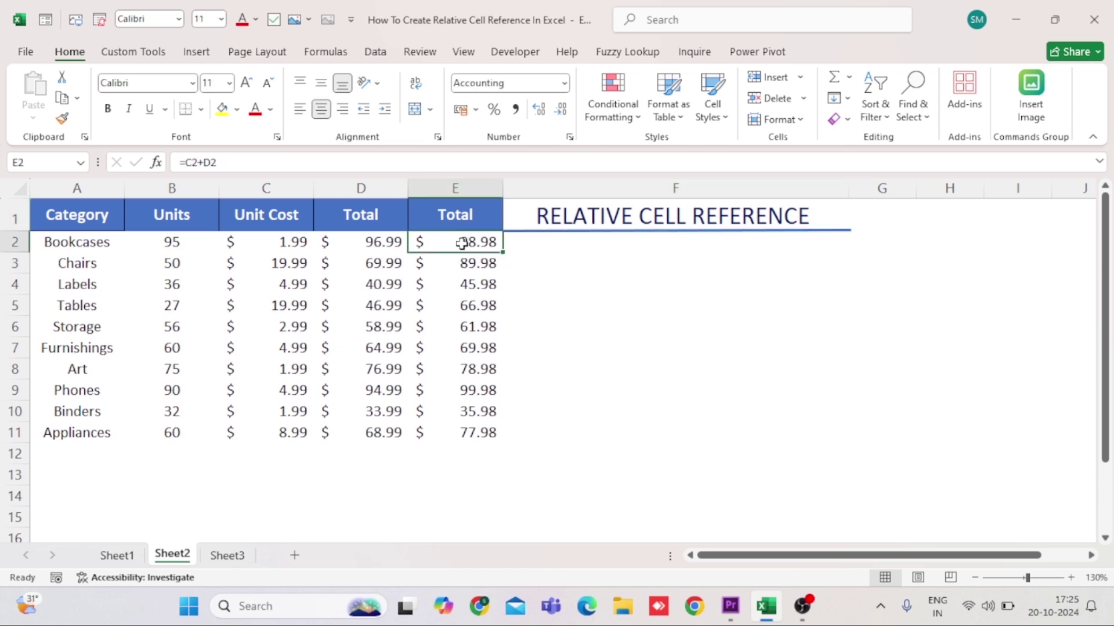
Step: Make the copied Totals E2:E11 red and the original Totals D2:D11 green
key(ctrl+shift+Down)
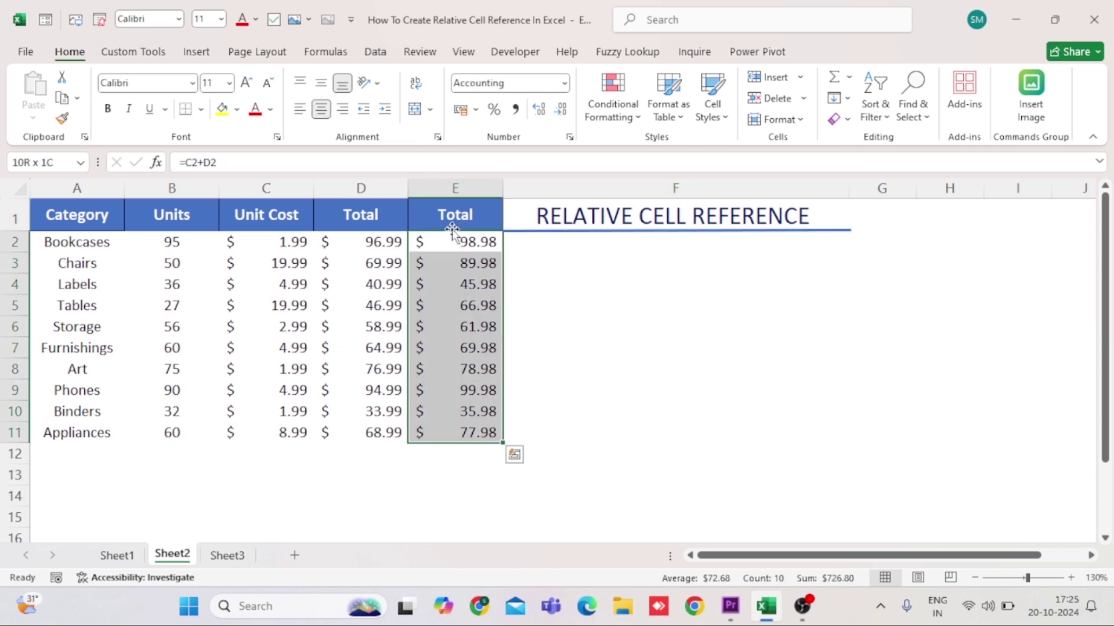
click(255, 109)
click(370, 244)
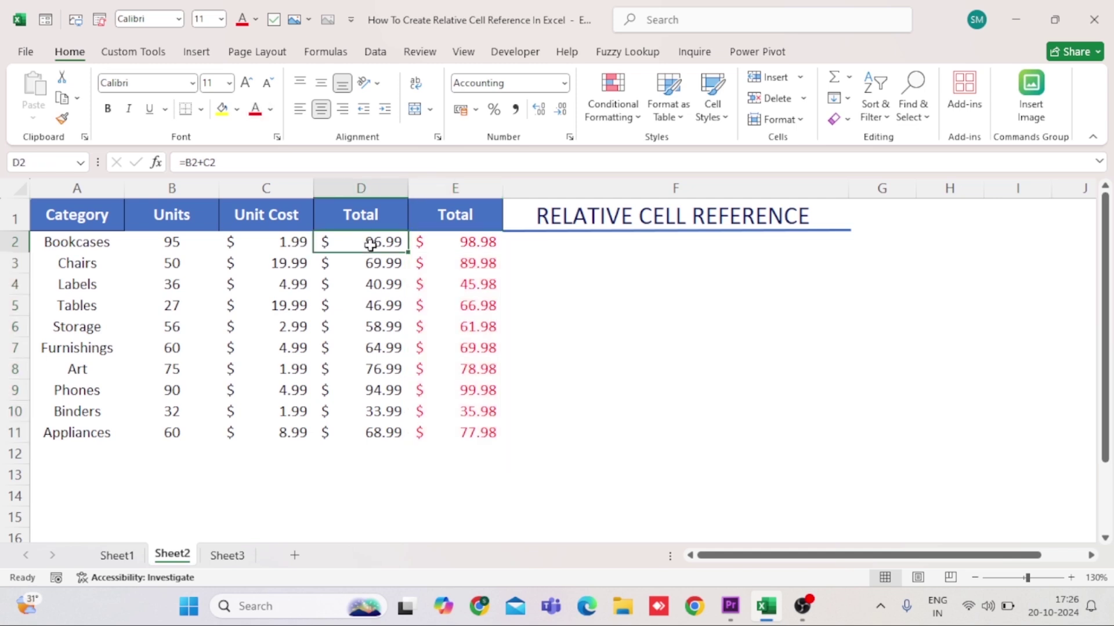
key(ctrl+shift+Down)
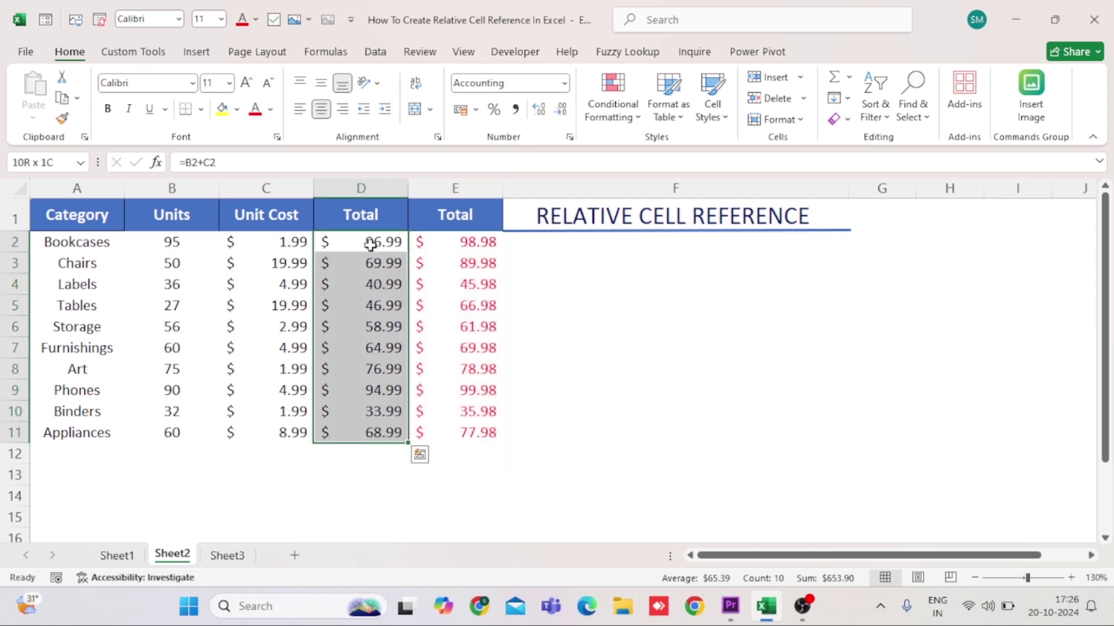
click(269, 109)
click(323, 324)
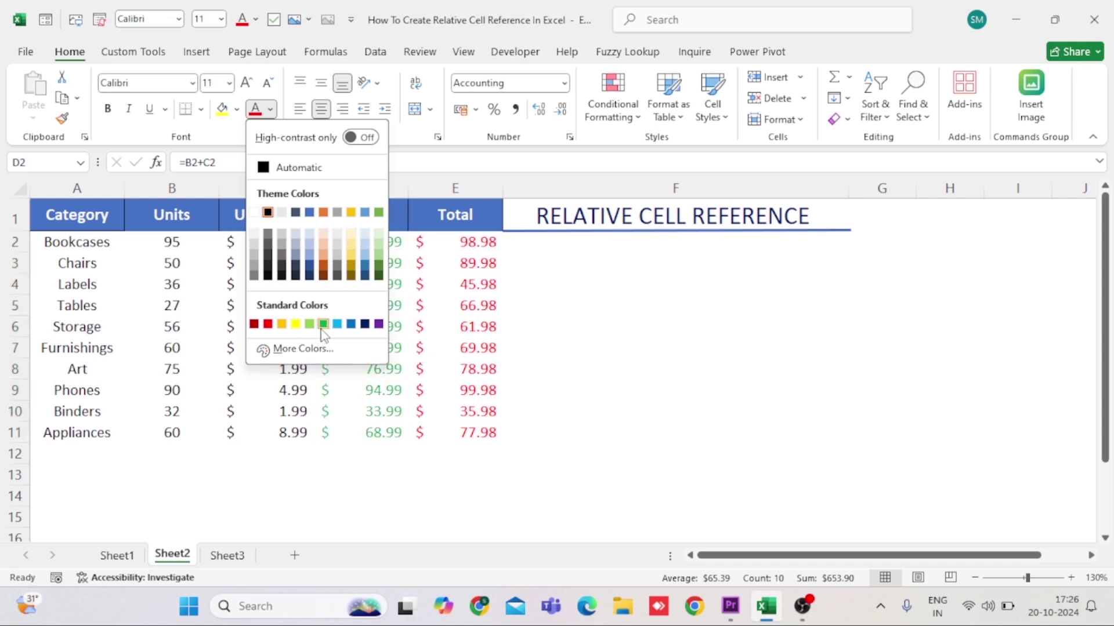
click(534, 278)
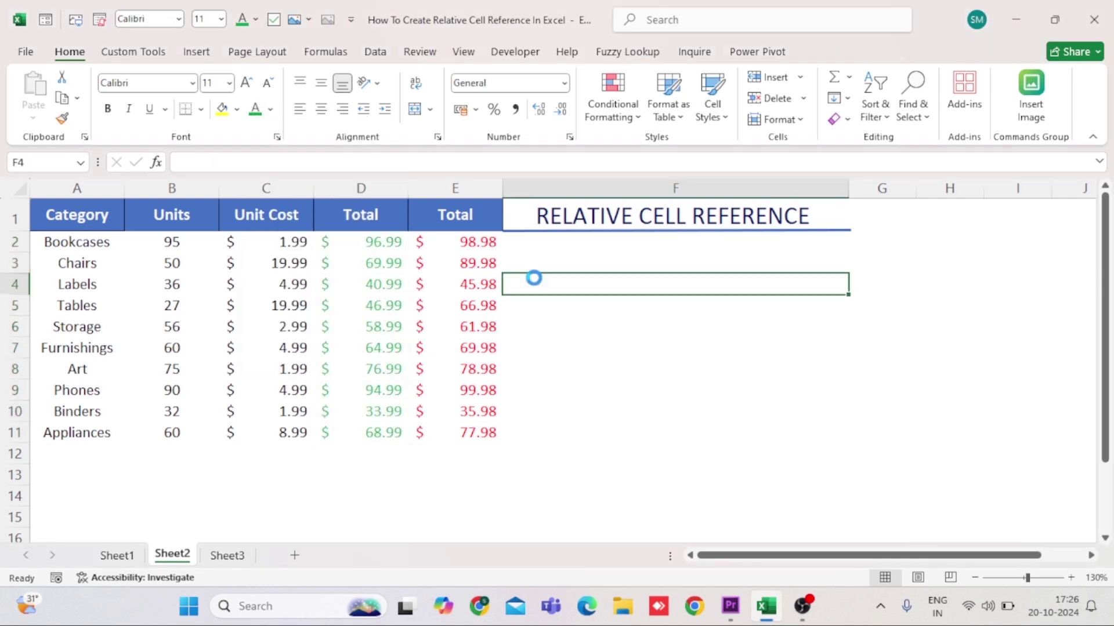
click(594, 340)
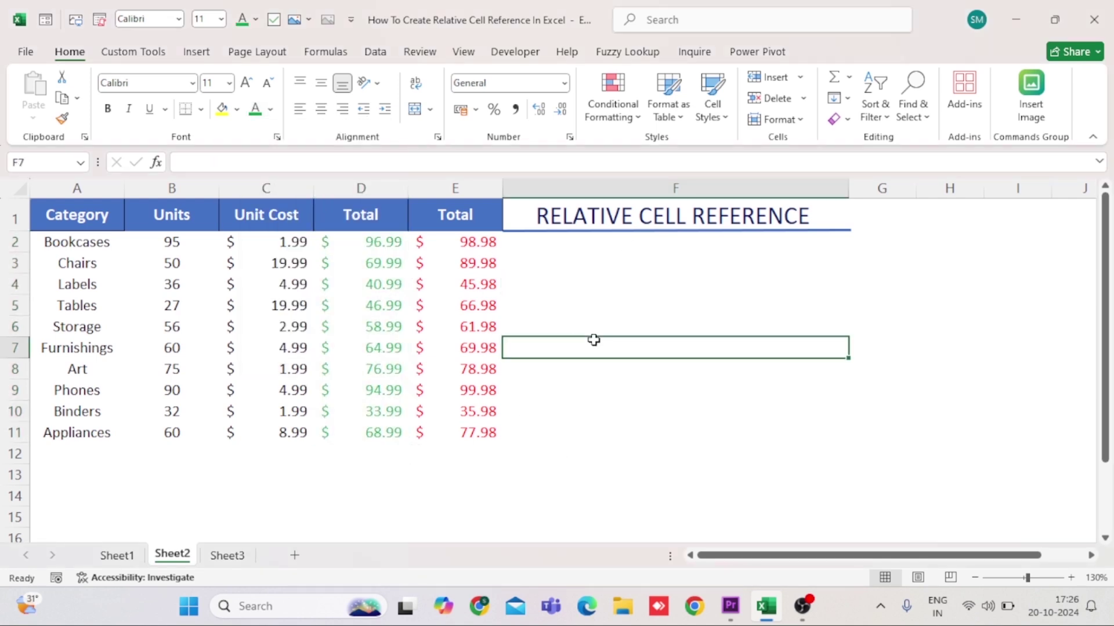